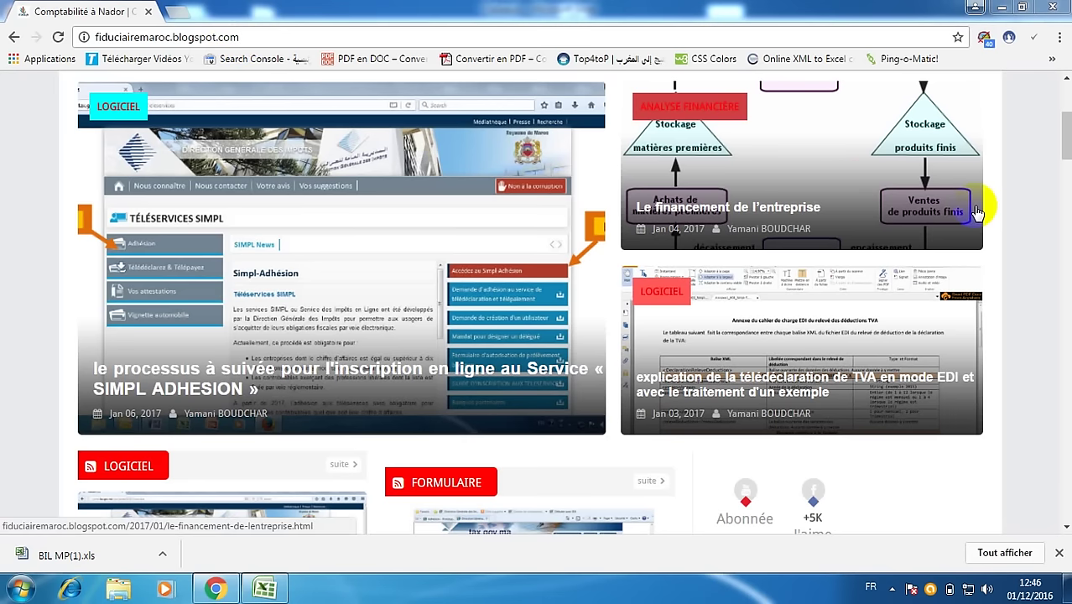
# - Switch from the blog page to Excel 2007's blank Classeur1 workbook showing sheet Feuil1
pyautogui.scroll(-5, 1055, 168)
pyautogui.scroll(-5, 1045, 172)
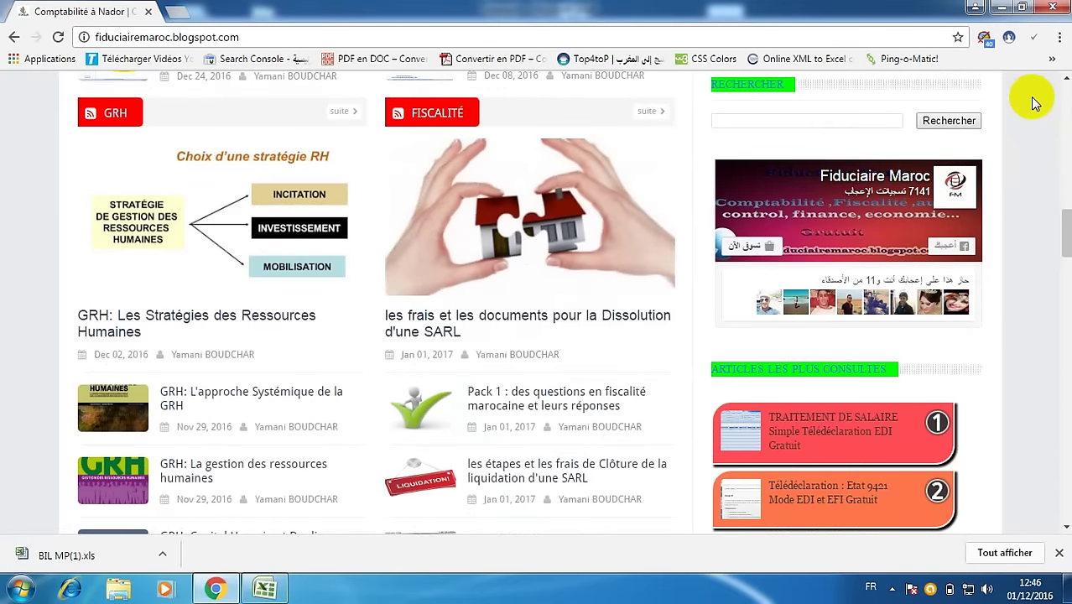
pyautogui.click(258, 596)
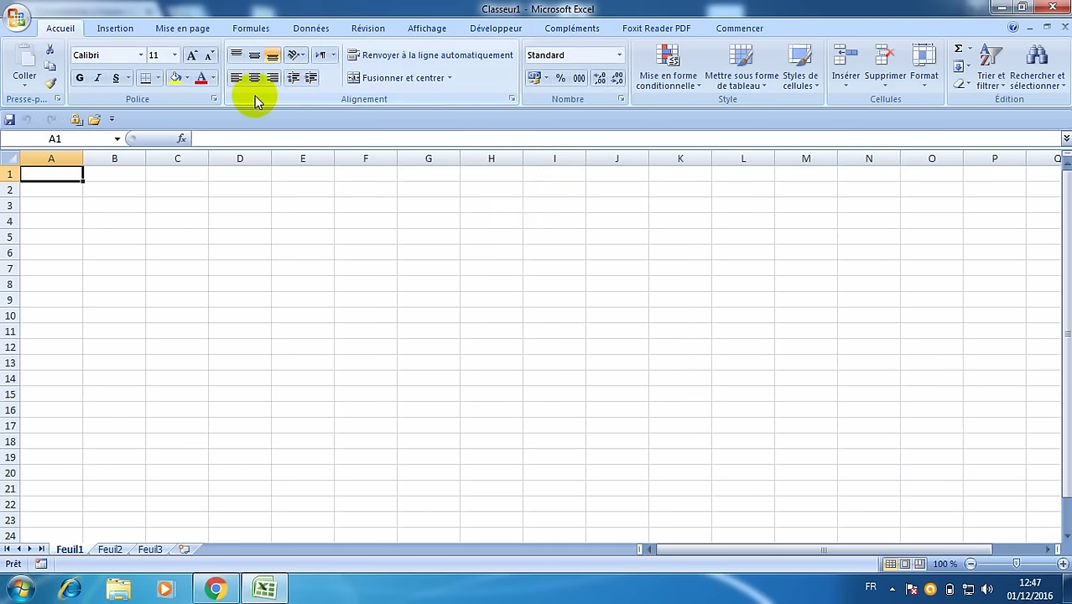
pyautogui.click(17, 18)
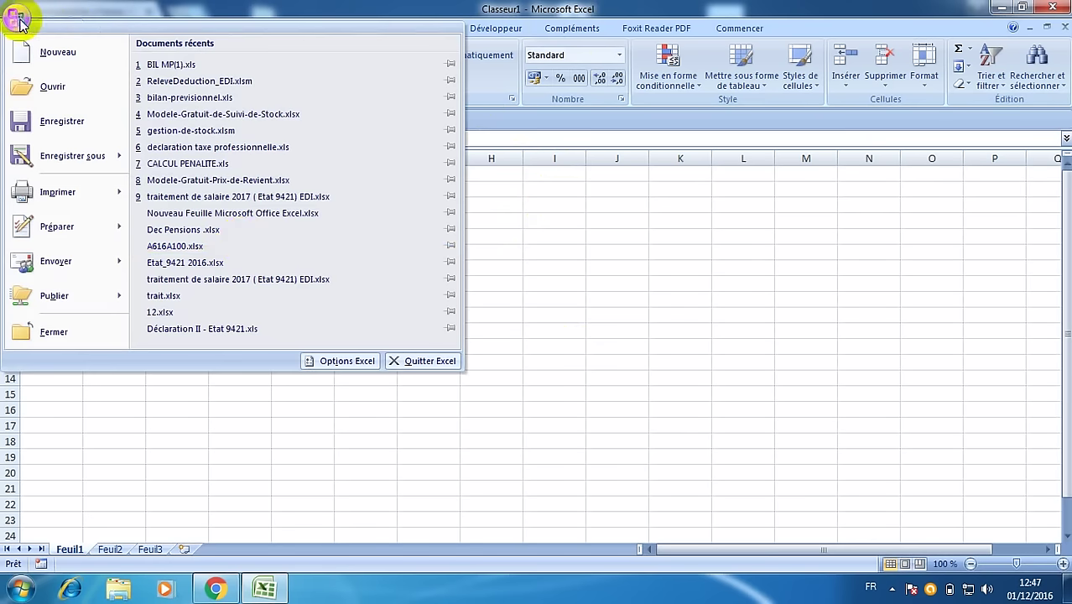
pyautogui.click(336, 362)
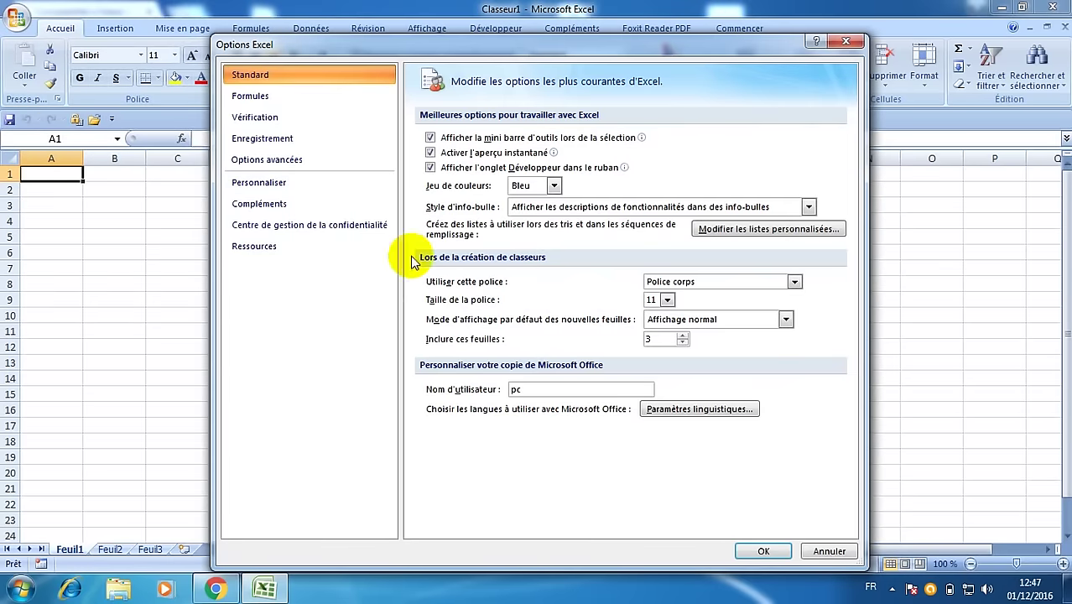
pyautogui.click(501, 61)
pyautogui.moveTo(501, 61); pyautogui.dragTo(494, 82)
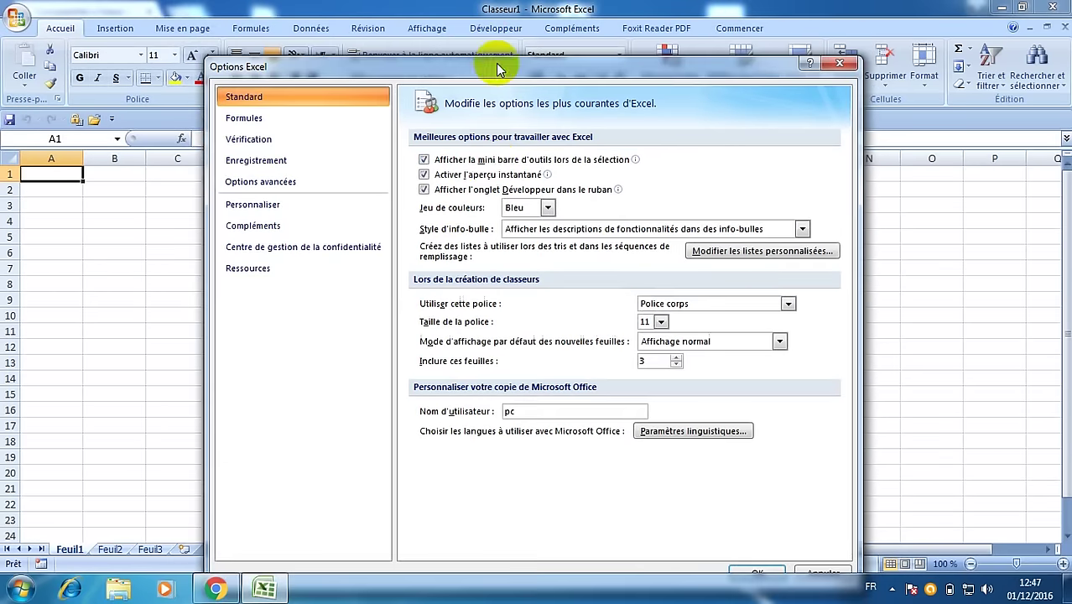
pyautogui.click(424, 190)
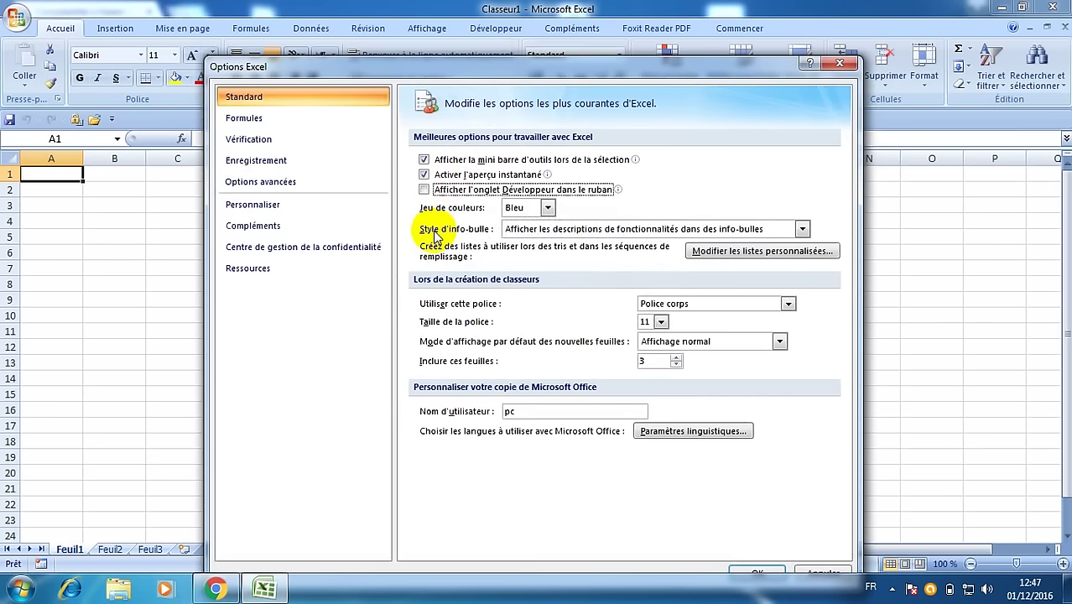
pyautogui.click(423, 189)
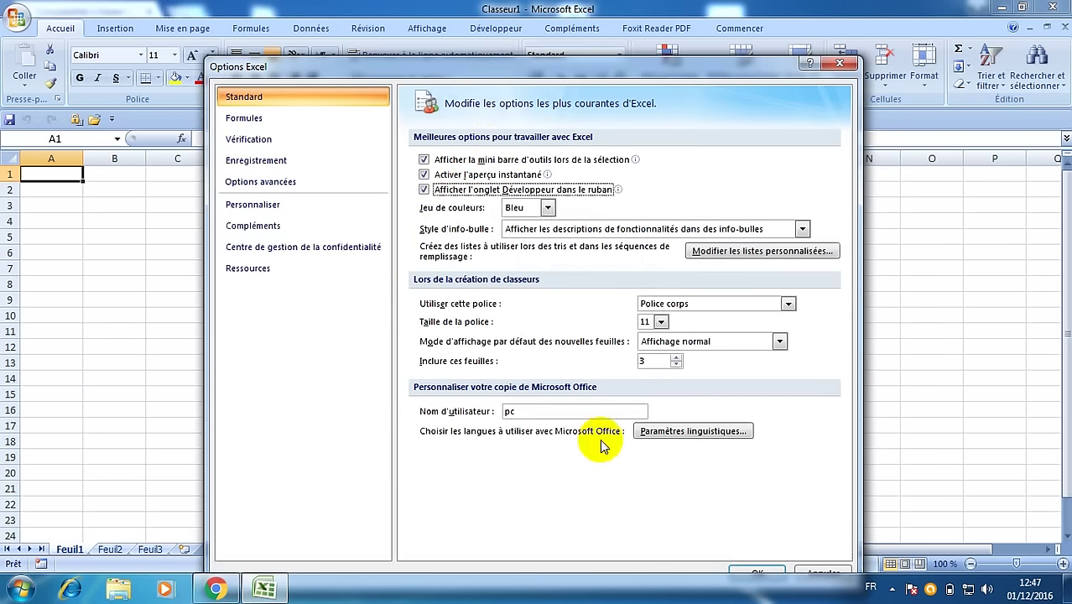
pyautogui.click(755, 572)
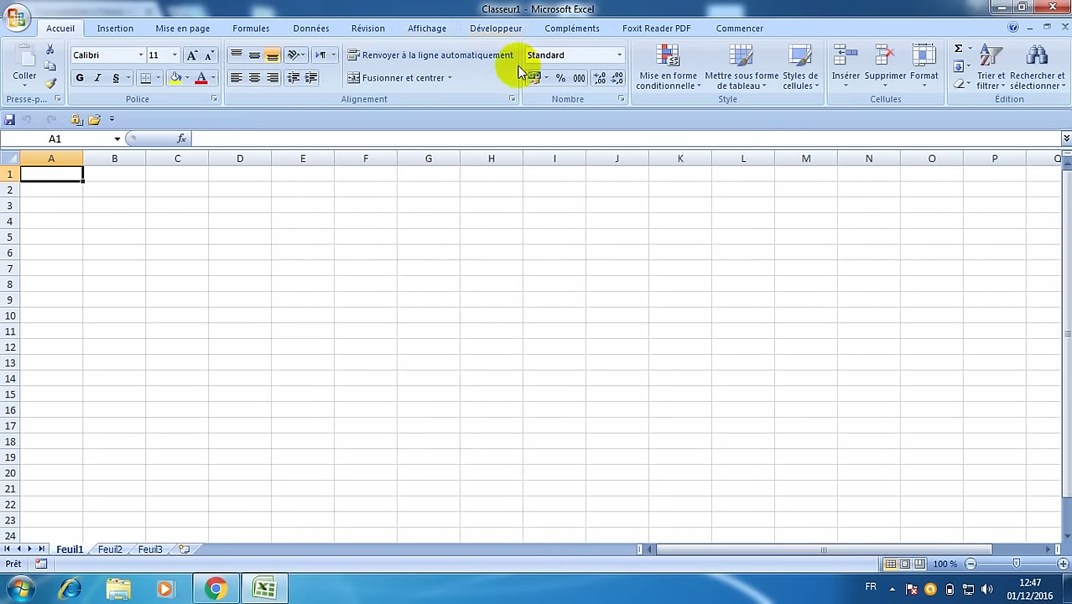
# - In Excel Options, go to the Compléments page and set Gérer to Compléments Excel
pyautogui.click(19, 20)
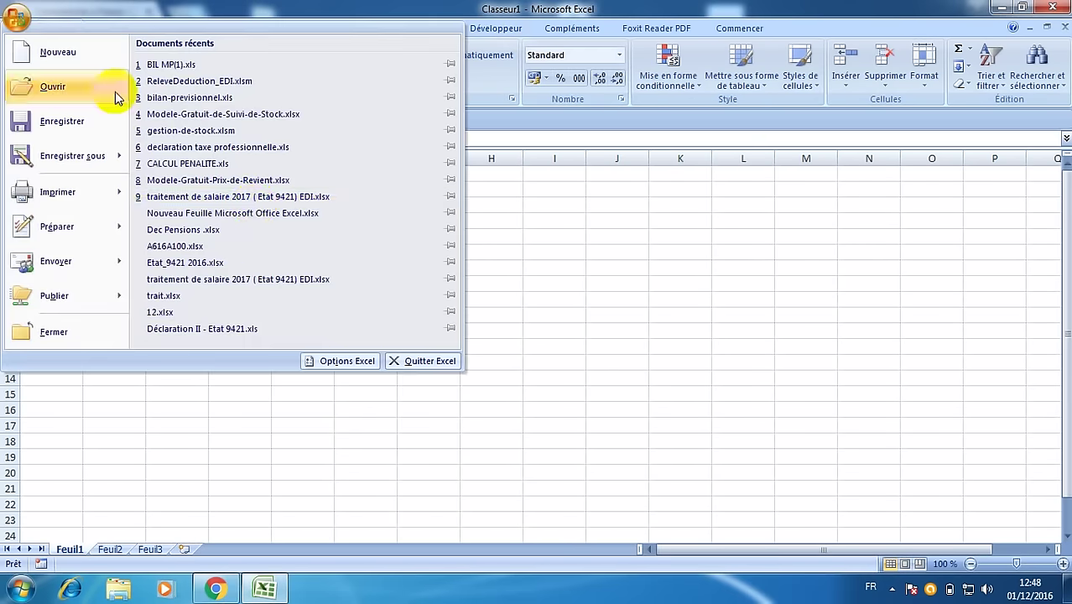
pyautogui.click(339, 361)
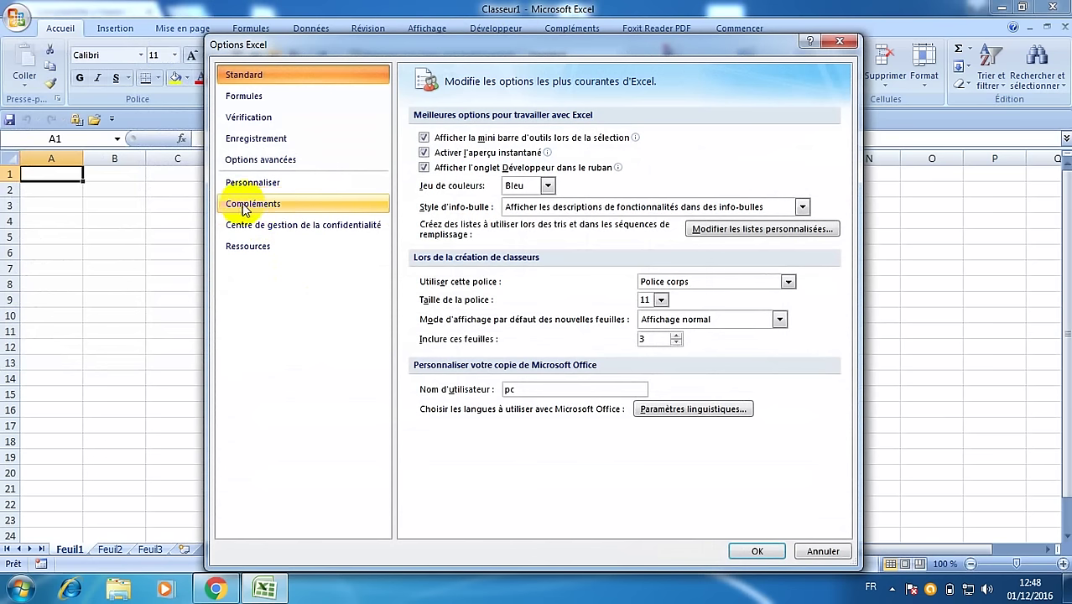
pyautogui.click(263, 206)
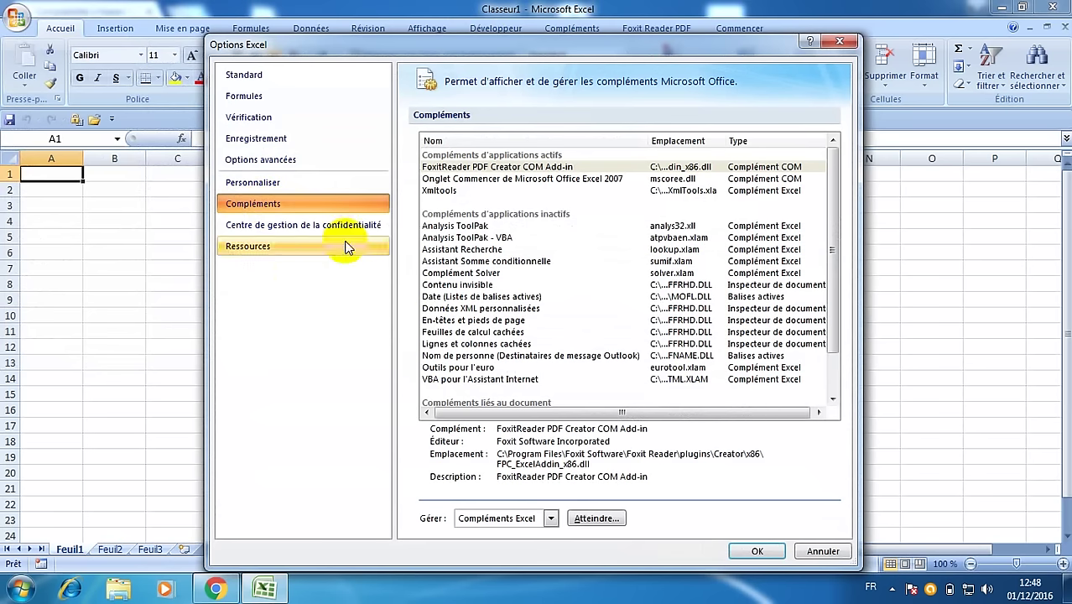
pyautogui.click(550, 519)
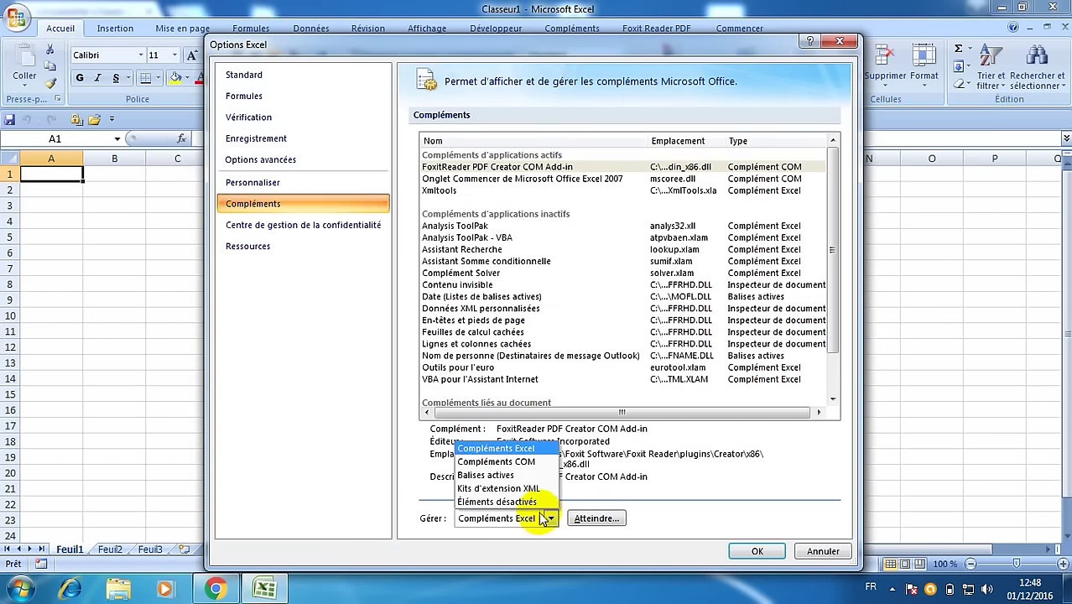
pyautogui.click(492, 449)
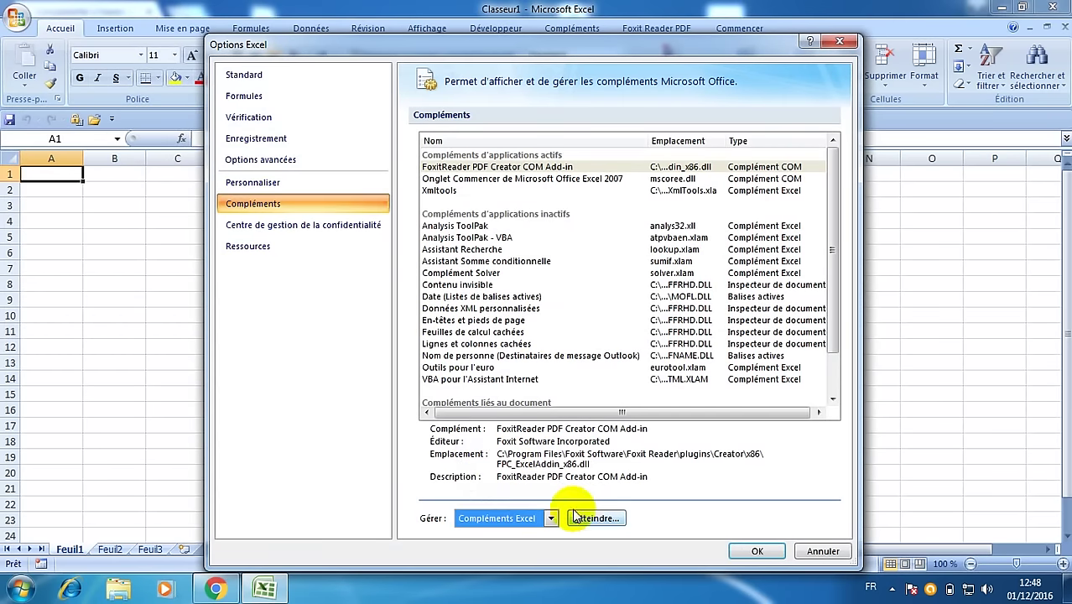
# - From the Macro complémentaire list, browse for an add-in file in the AddIns folder
pyautogui.click(584, 518)
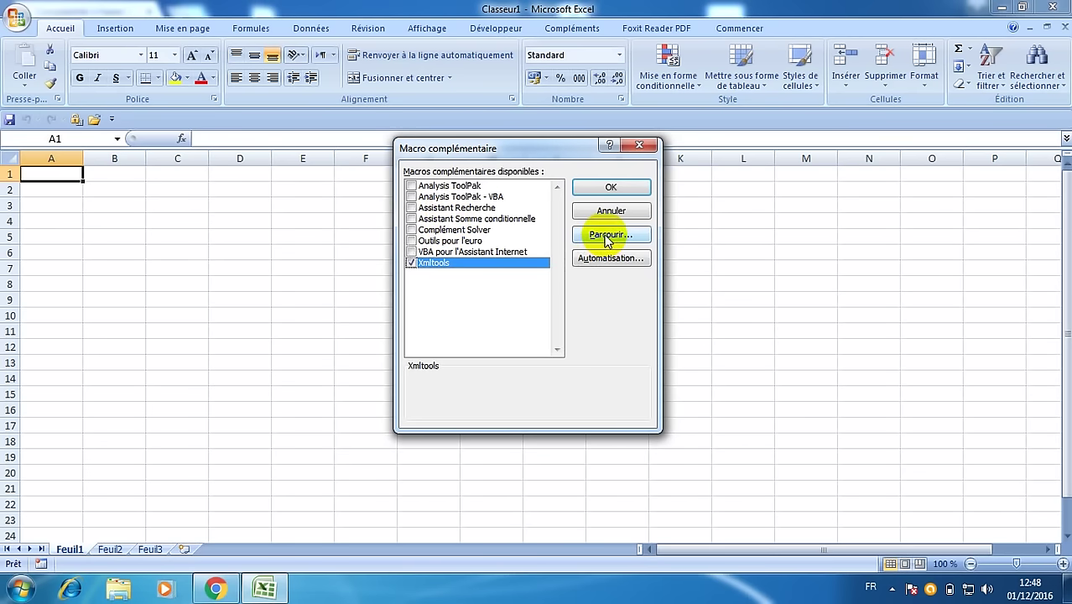
pyautogui.click(607, 239)
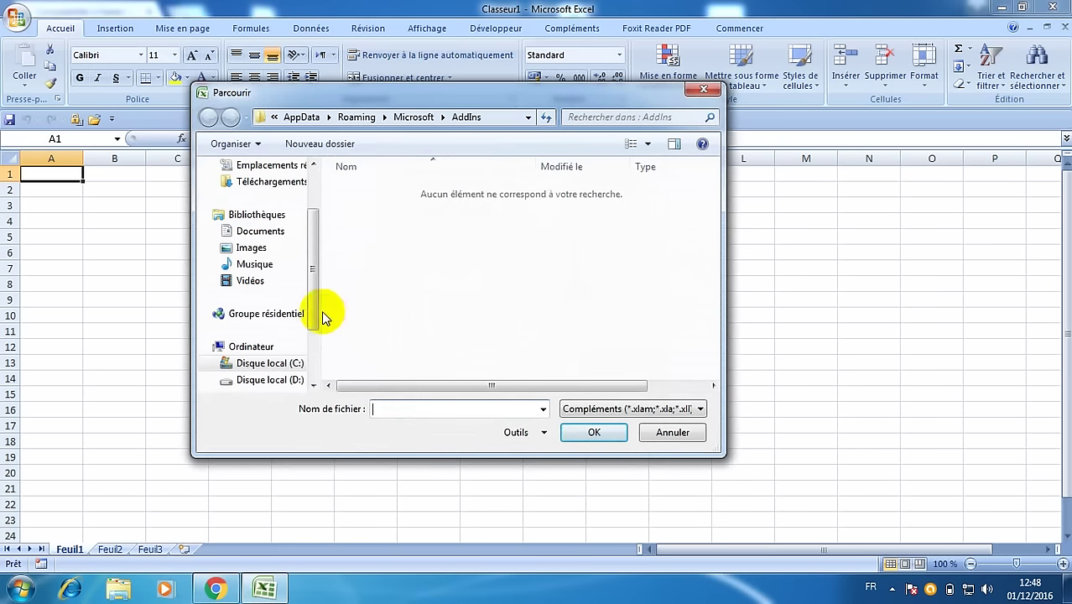
# - Pick XmlTools.xla from C:\Office Samples\OfficeExcel2003XMLToolsAddin as the add-in to load
pyautogui.click(266, 365)
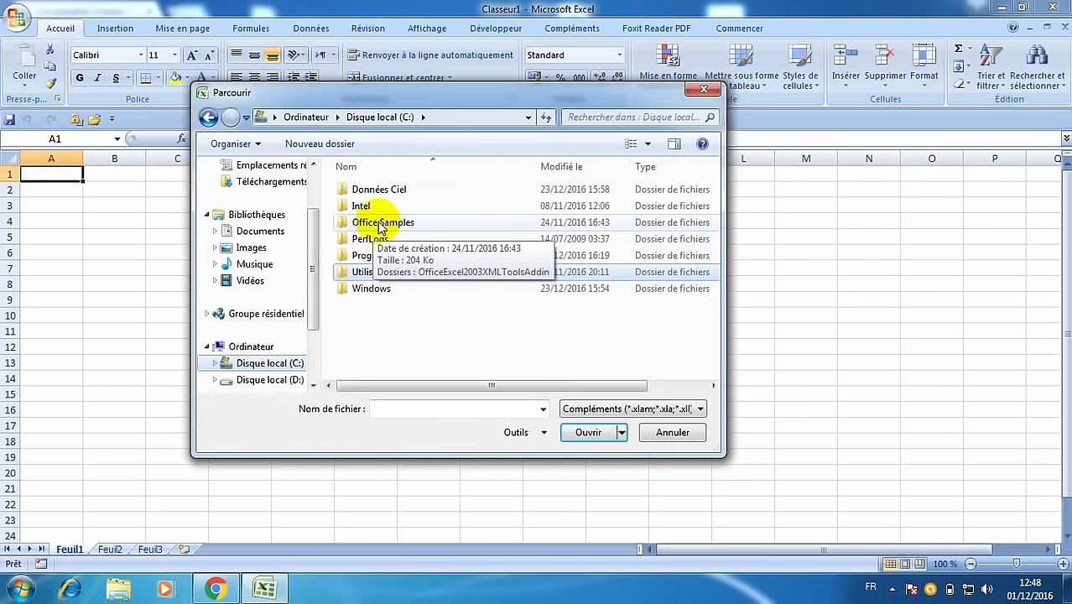
pyautogui.doubleClick(379, 223)
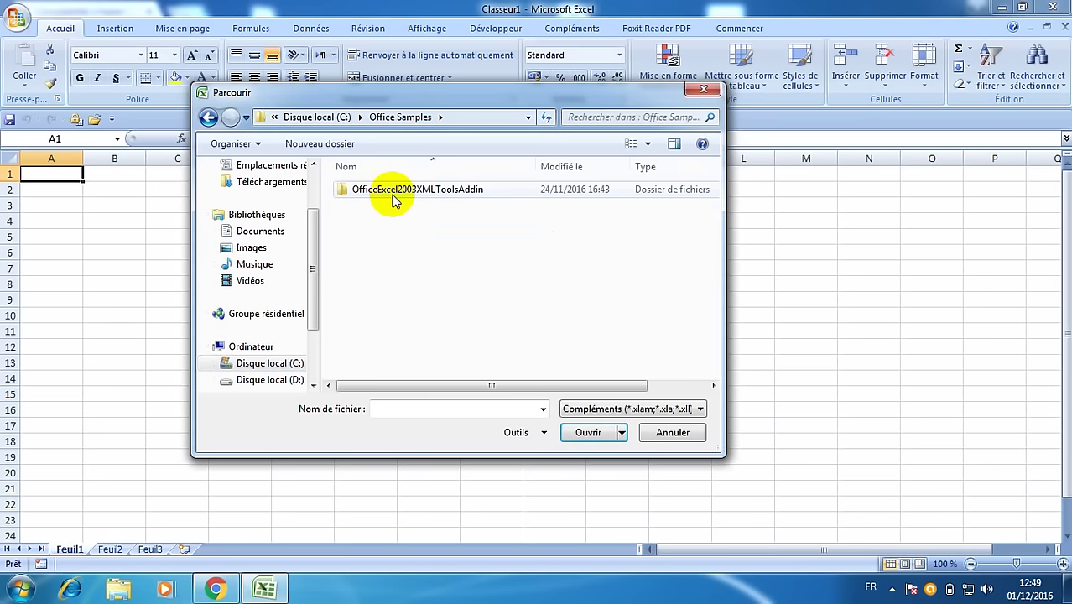
pyautogui.doubleClick(394, 193)
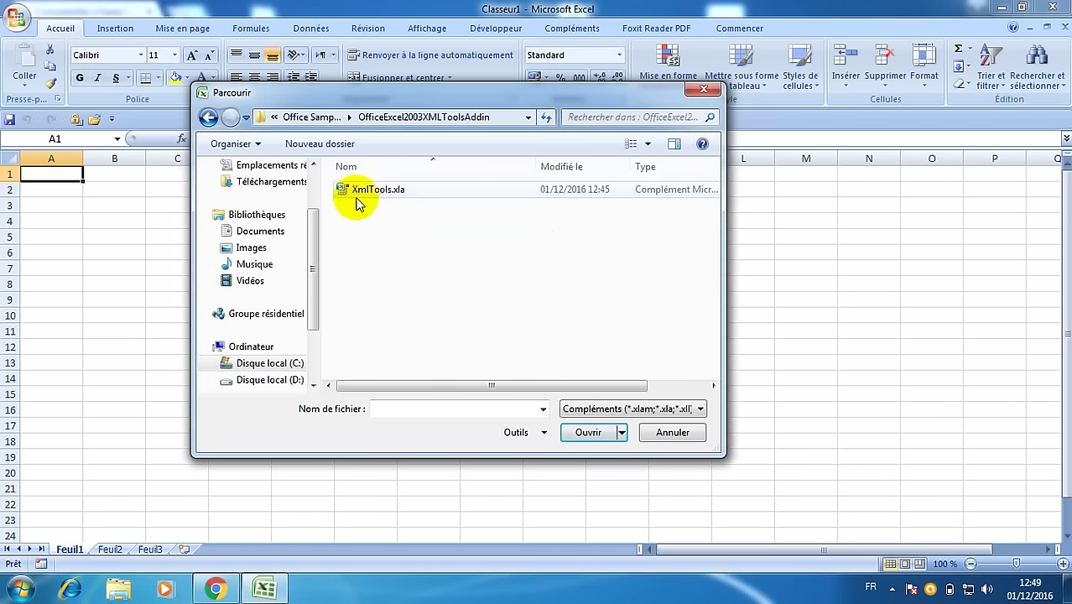
pyautogui.click(366, 194)
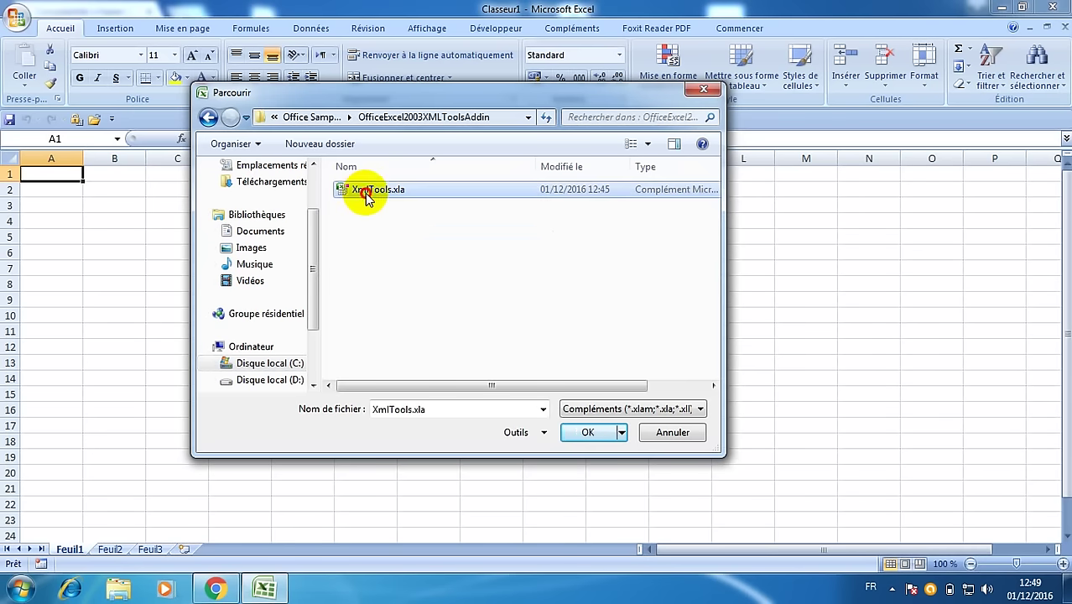
pyautogui.click(586, 430)
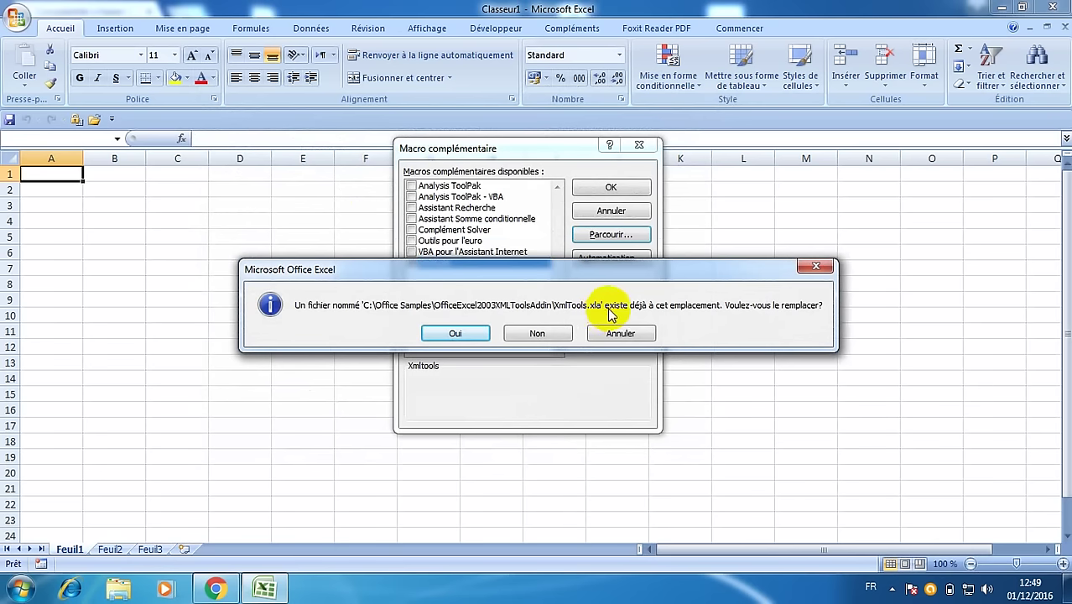
# - Replace the existing XmlTools.xla and confirm the add-in list with Xmltools ticked
pyautogui.click(440, 336)
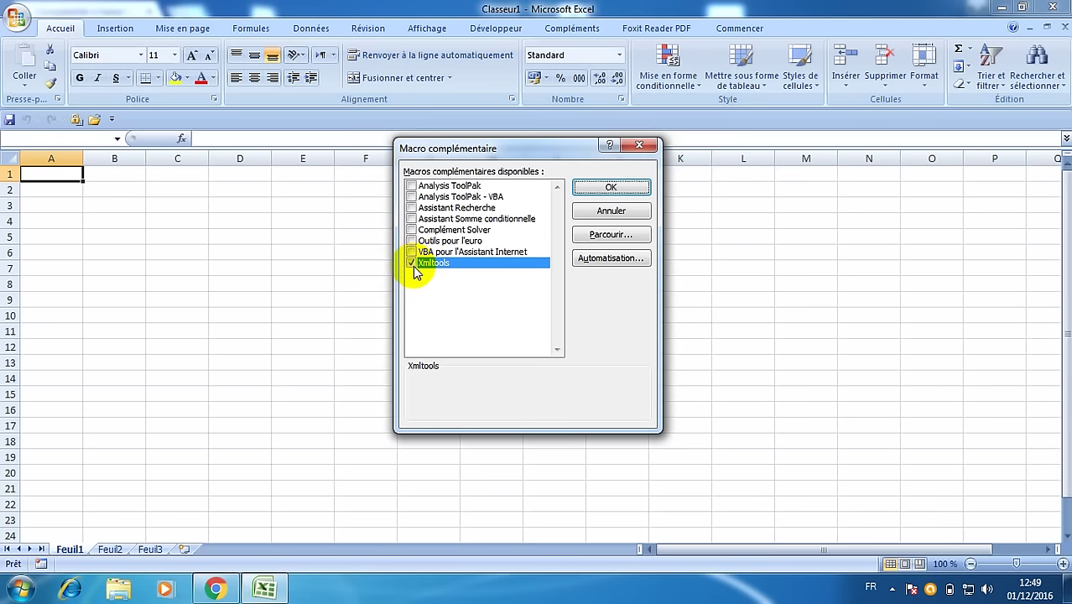
pyautogui.click(590, 186)
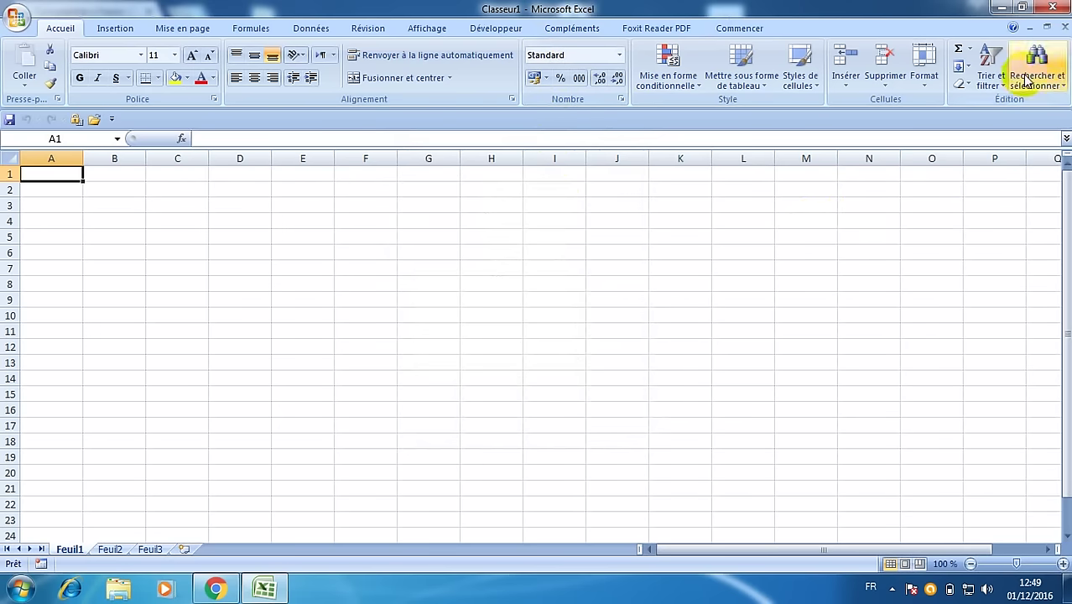
# - Close Excel, minimise Chrome and open BIL MP(1).xls from the desktop
pyautogui.click(1056, 7)
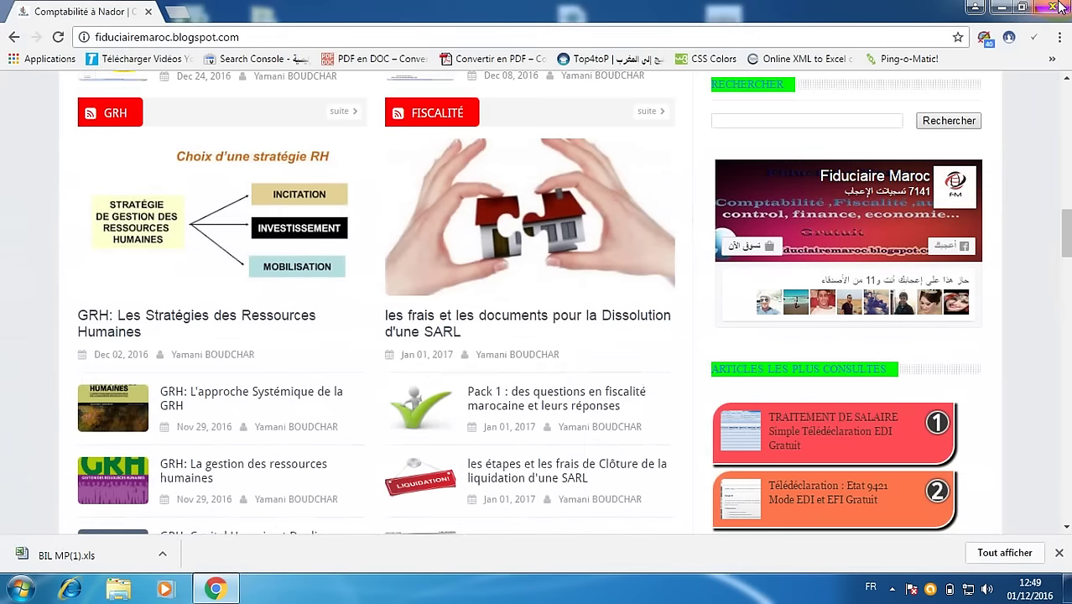
pyautogui.click(1004, 9)
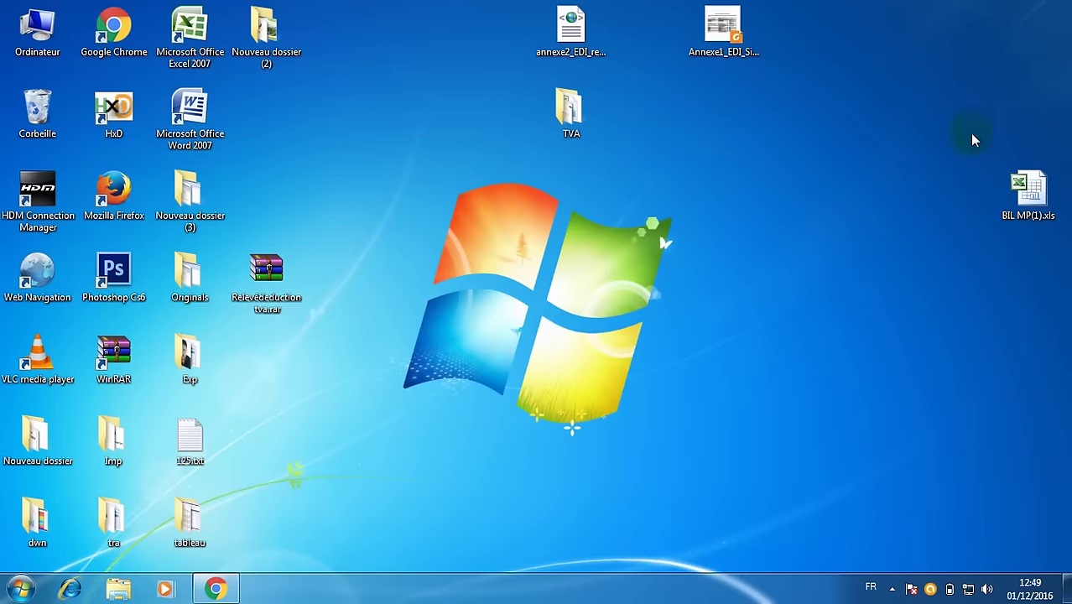
pyautogui.doubleClick(1017, 192)
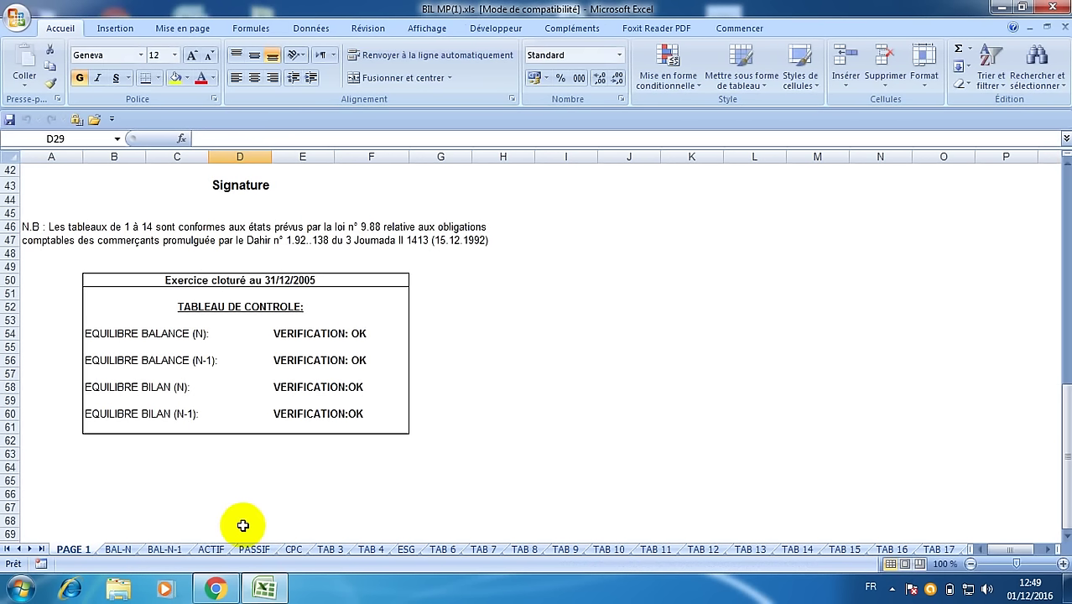
# - On the BAL-N-1 sheet, launch XML Tools' Convert a Range to an XML List from Compléments
pyautogui.click(161, 547)
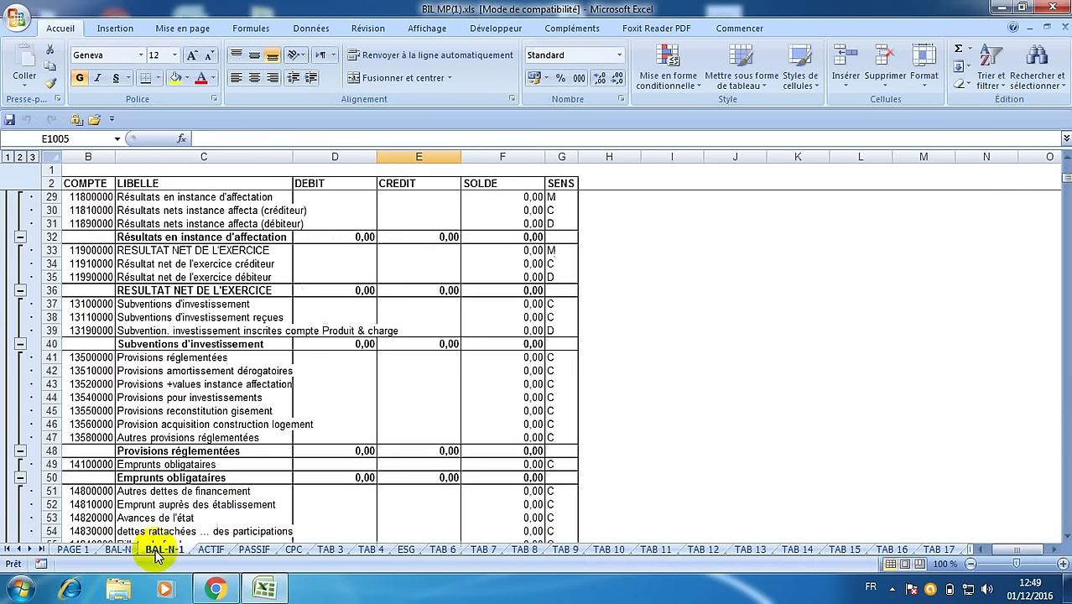
pyautogui.click(503, 28)
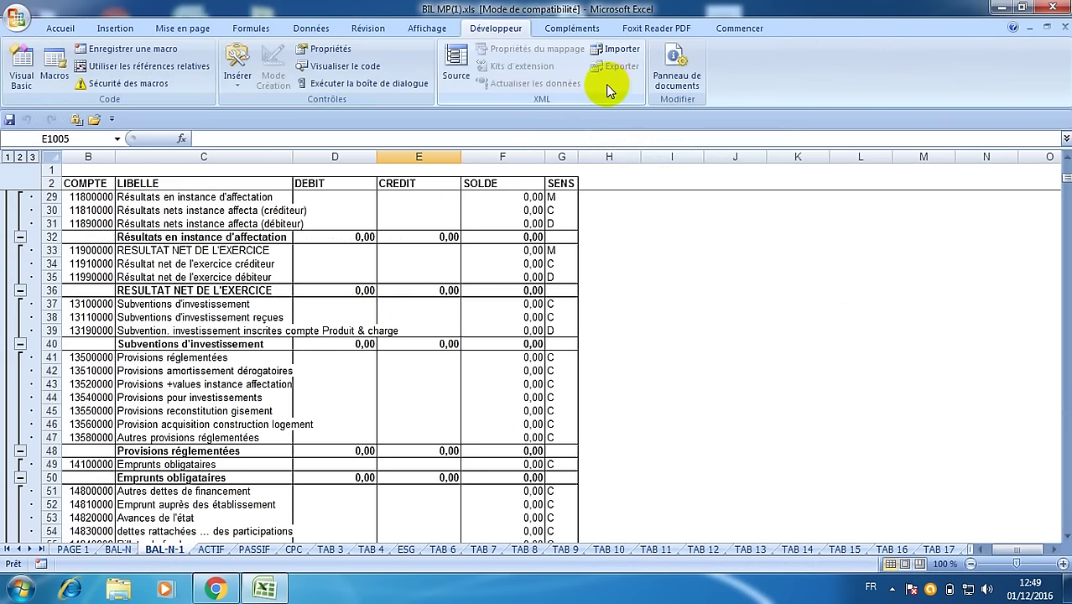
pyautogui.click(562, 28)
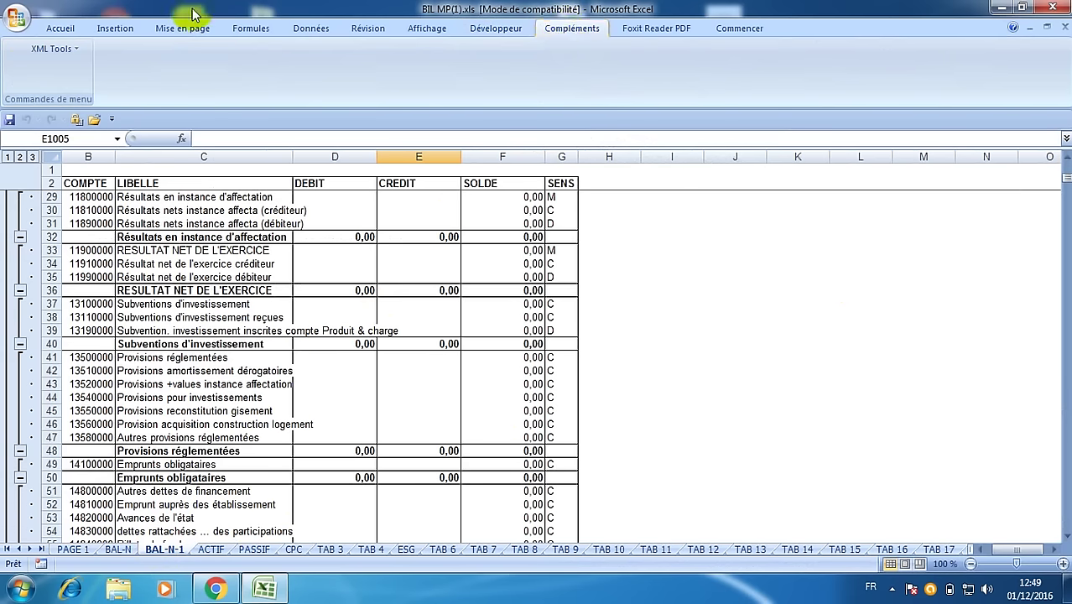
pyautogui.click(73, 56)
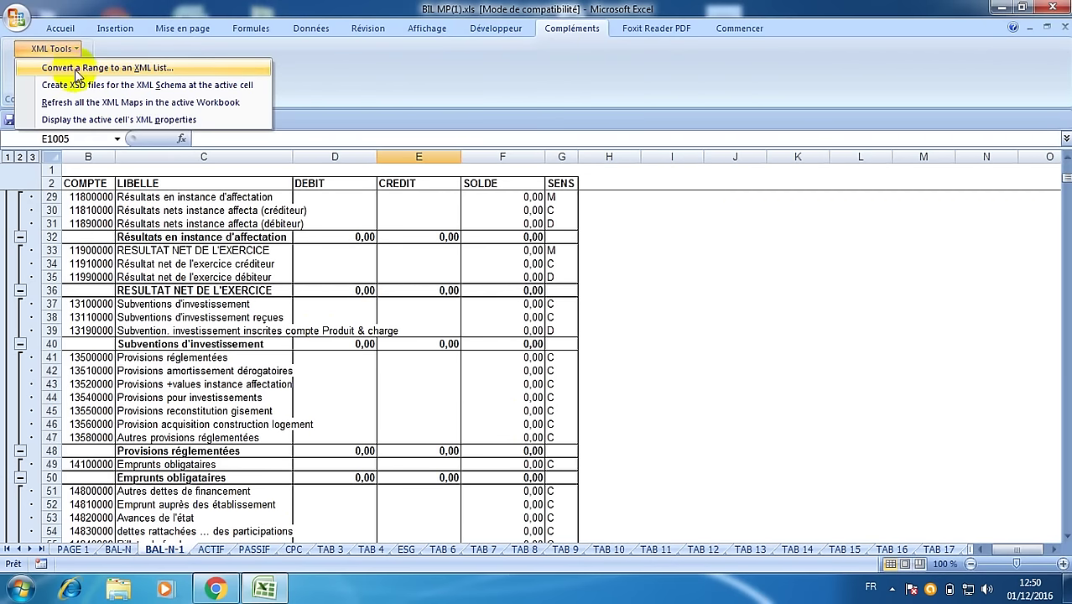
pyautogui.click(79, 69)
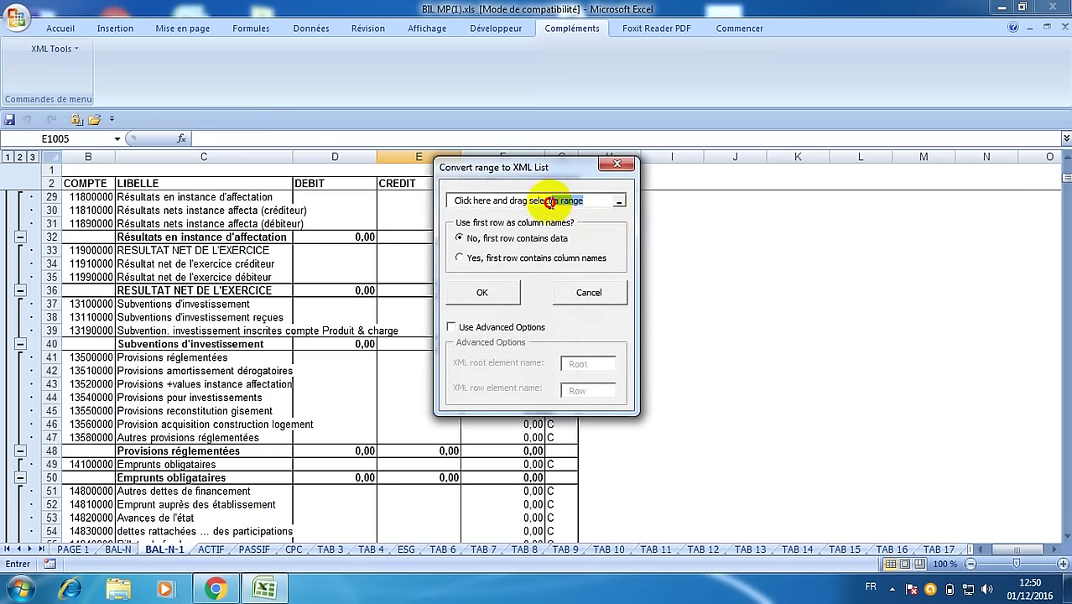
# - Set the range to 'BAL-N-1'!$B$2:$G$998, covering the COMPTE through SENS columns
pyautogui.click(561, 201)
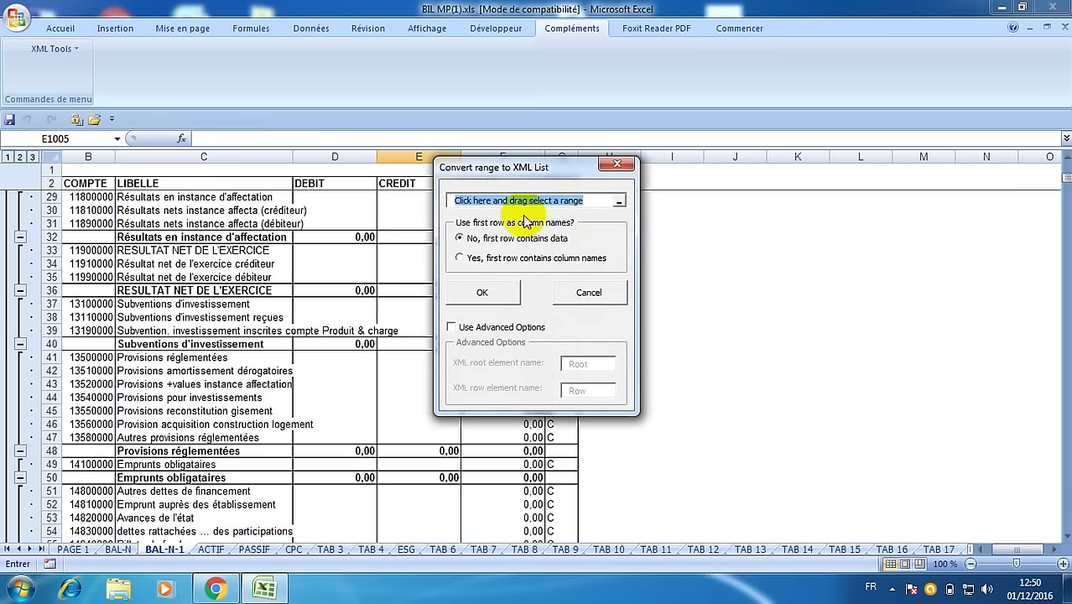
pyautogui.press('BackSpace')
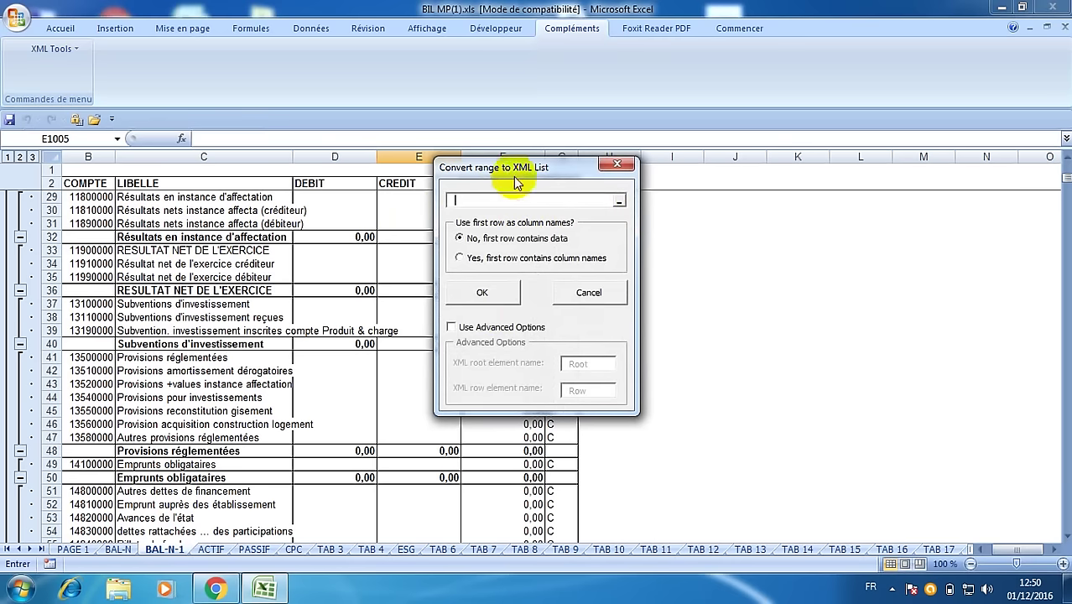
pyautogui.moveTo(503, 168); pyautogui.dragTo(820, 108)
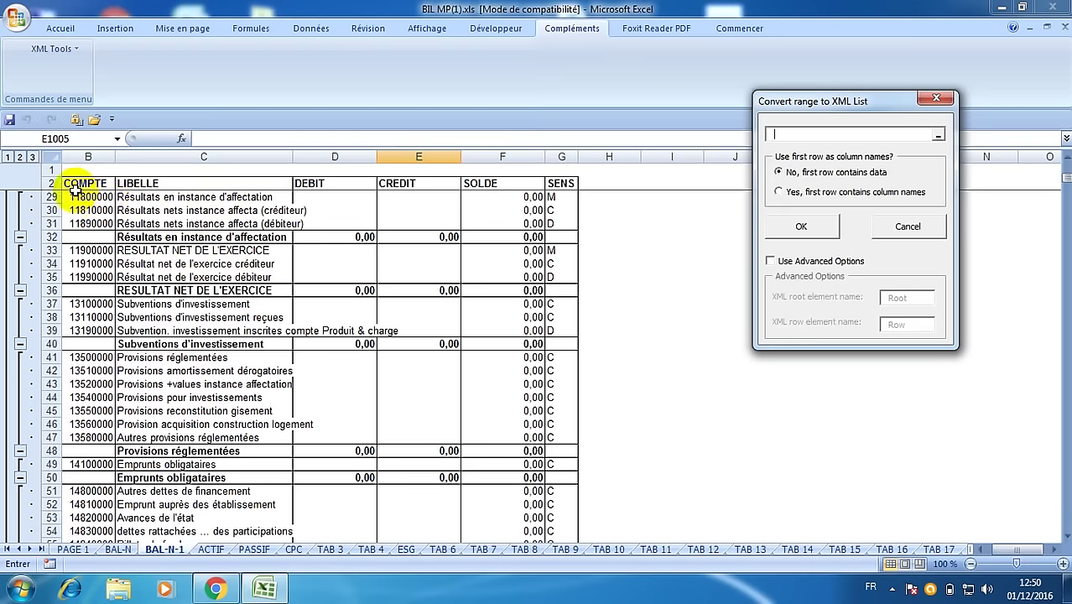
pyautogui.moveTo(72, 182)
pyautogui.mouseDown()
pyautogui.moveTo(278, 283)
pyautogui.moveTo(547, 463)
pyautogui.mouseUp()
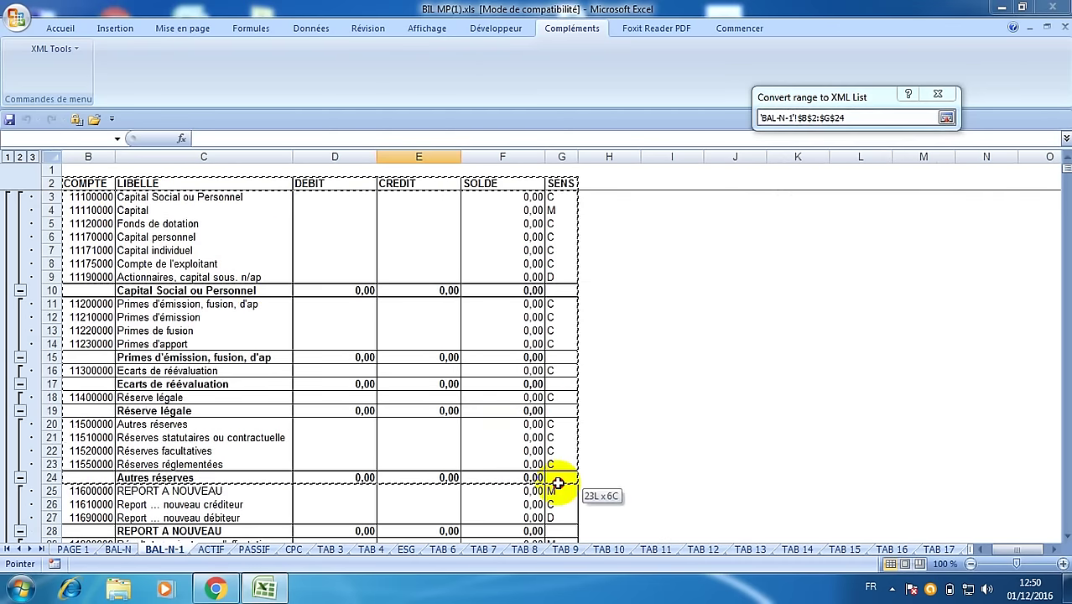
pyautogui.moveTo(547, 463); pyautogui.dragTo(546, 599)
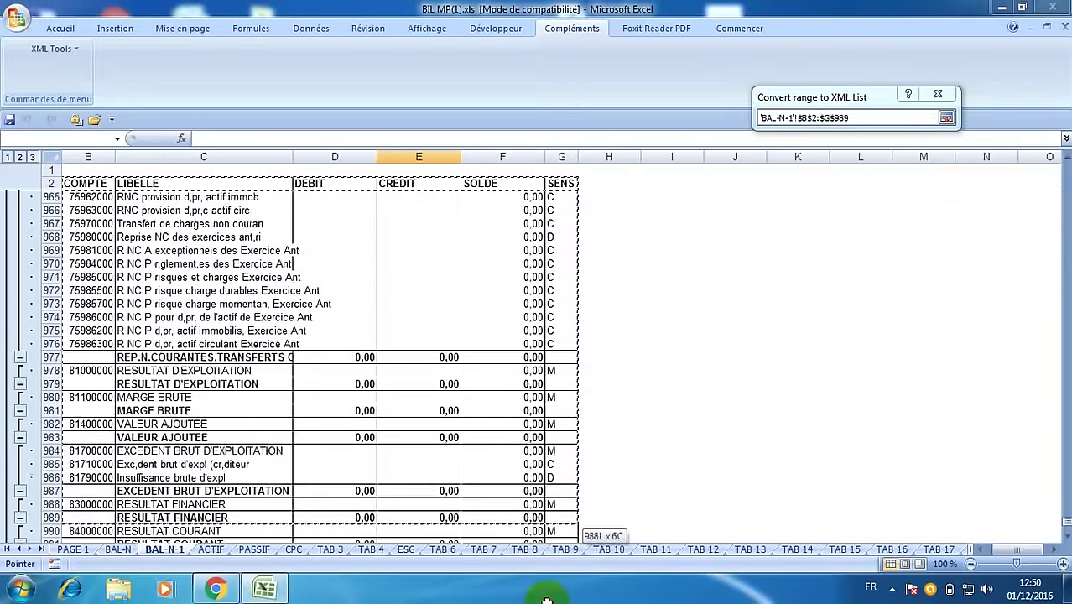
pyautogui.moveTo(546, 600)
pyautogui.mouseDown()
pyautogui.moveTo(554, 493)
pyautogui.moveTo(562, 505)
pyautogui.mouseUp()
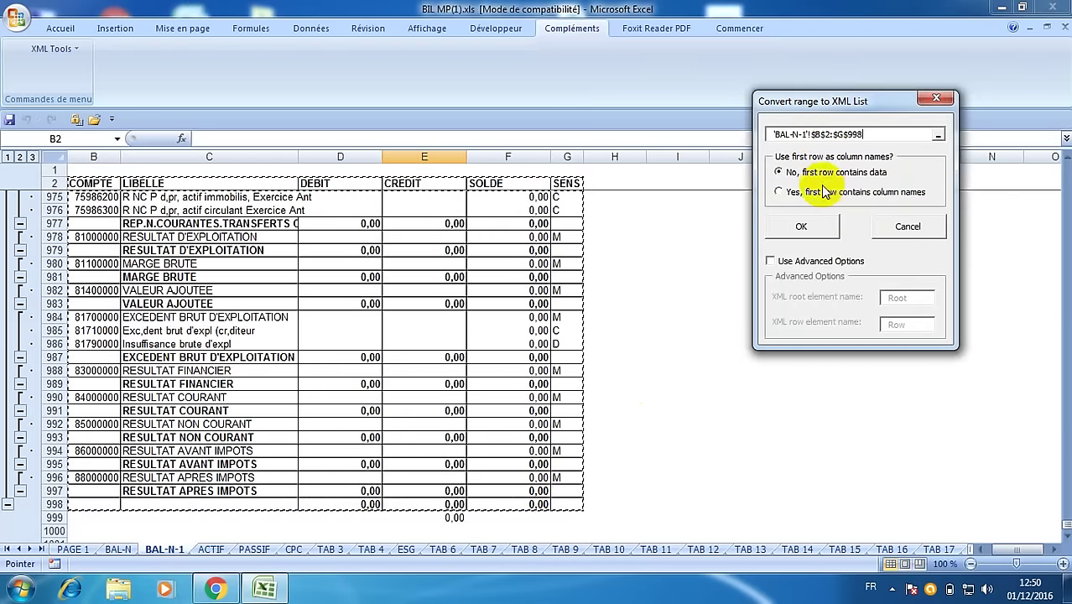
# - Convert B2:G998 using the first row as column names, respecting the elements' data types
pyautogui.click(780, 192)
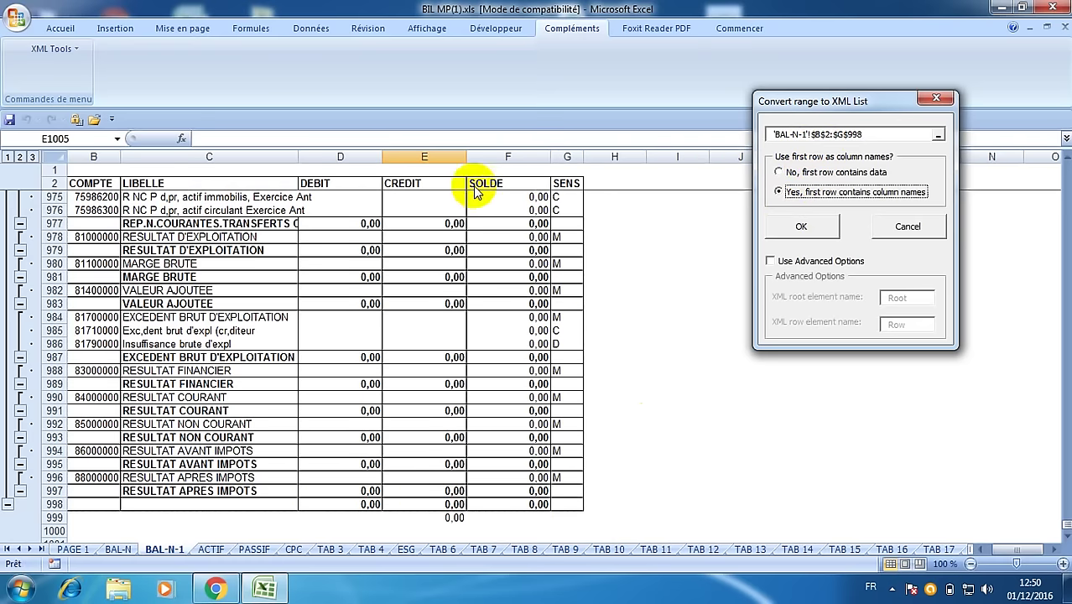
pyautogui.click(801, 227)
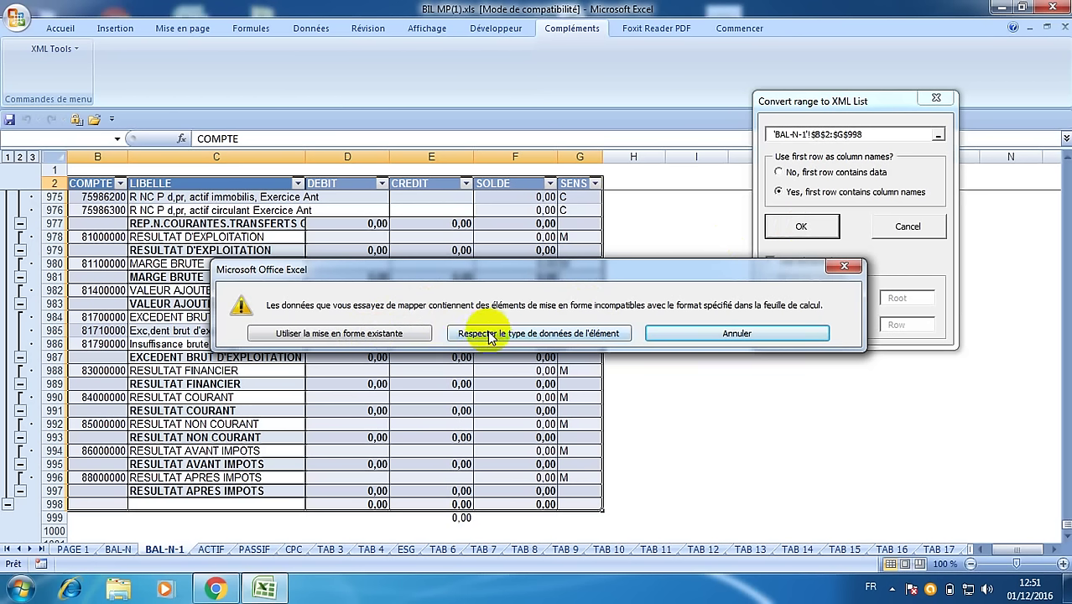
pyautogui.click(490, 334)
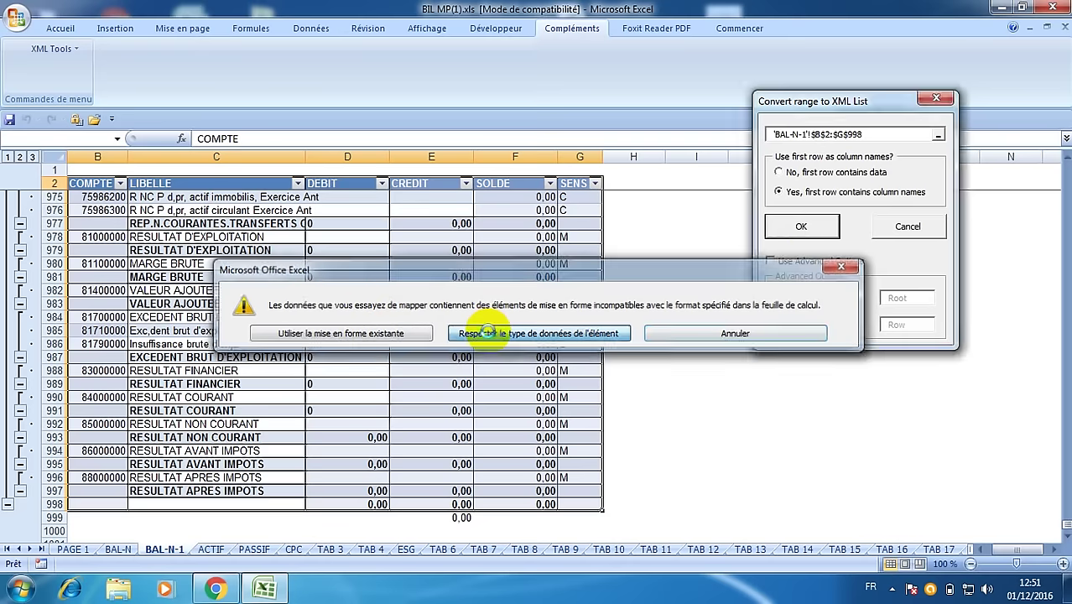
pyautogui.click(489, 334)
pyautogui.click(490, 334)
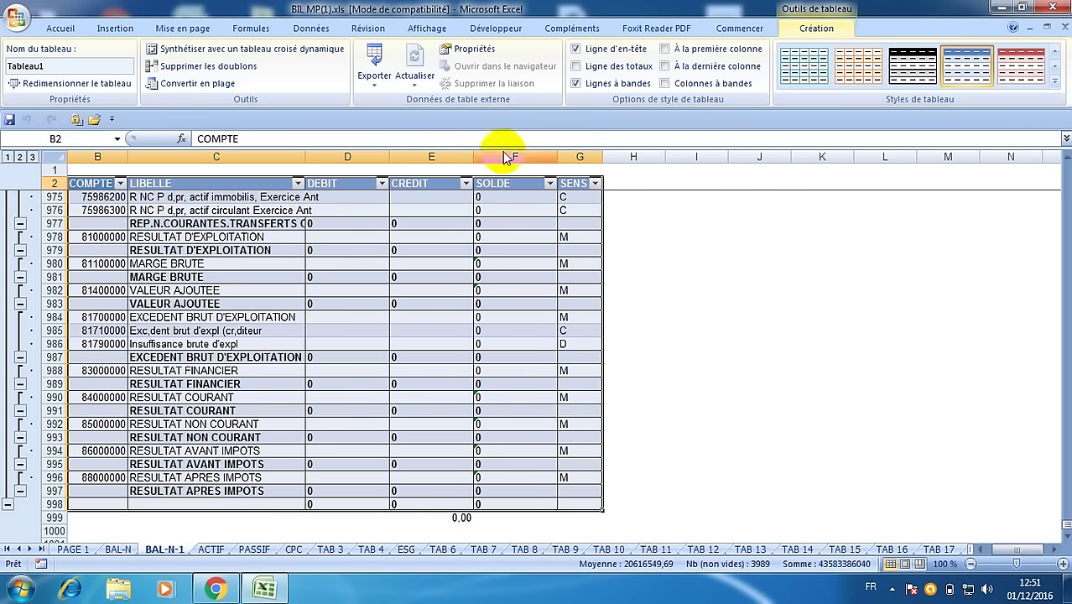
# - Export the XML list to the desktop (Bureau) as Bal.xml
pyautogui.click(506, 29)
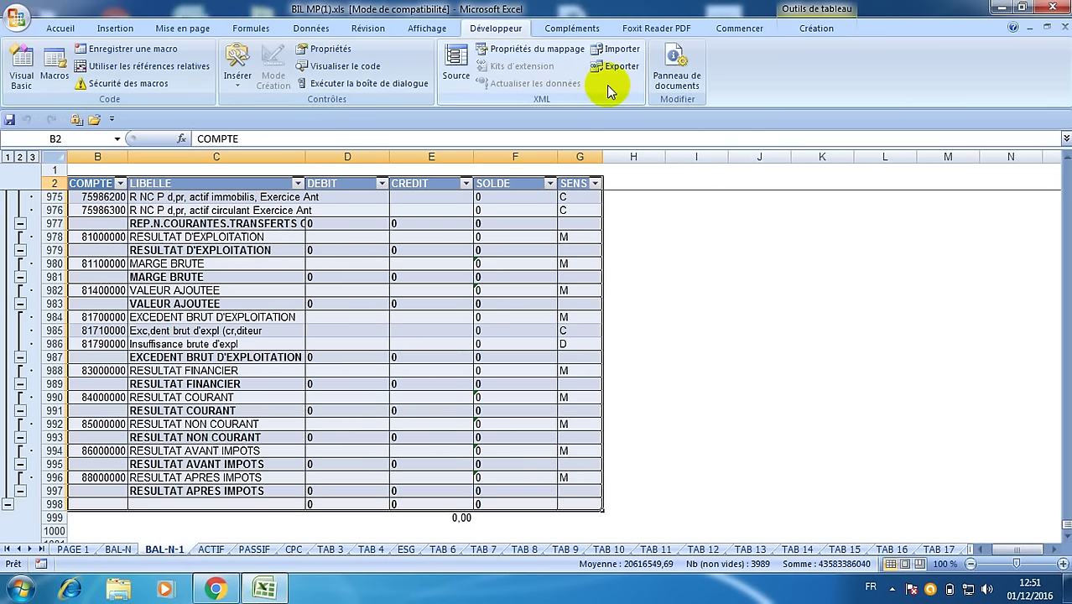
pyautogui.click(611, 73)
pyautogui.write('Bal')
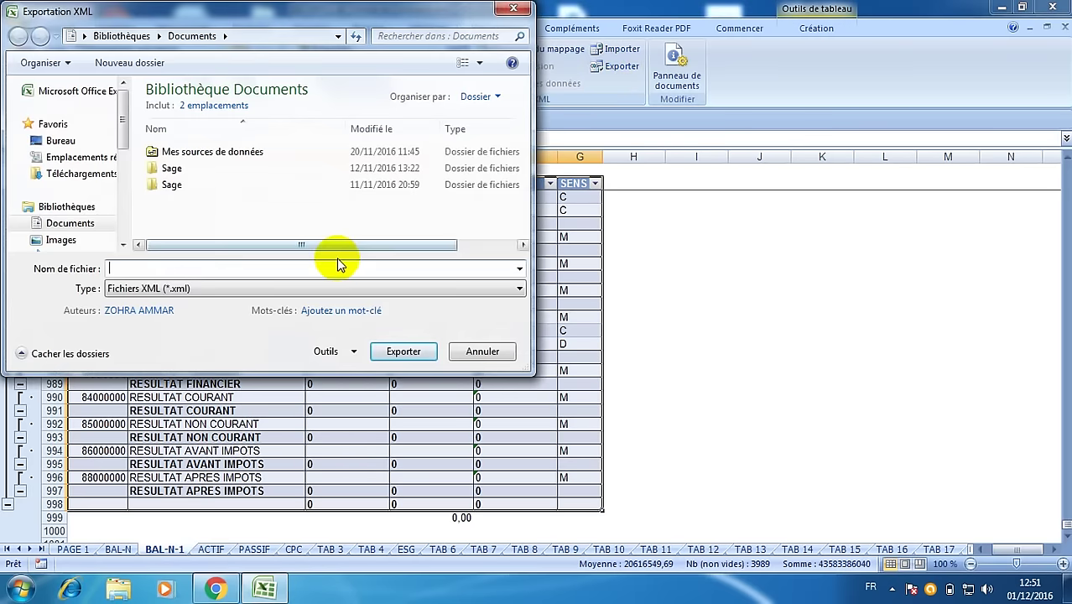
pyautogui.click(64, 142)
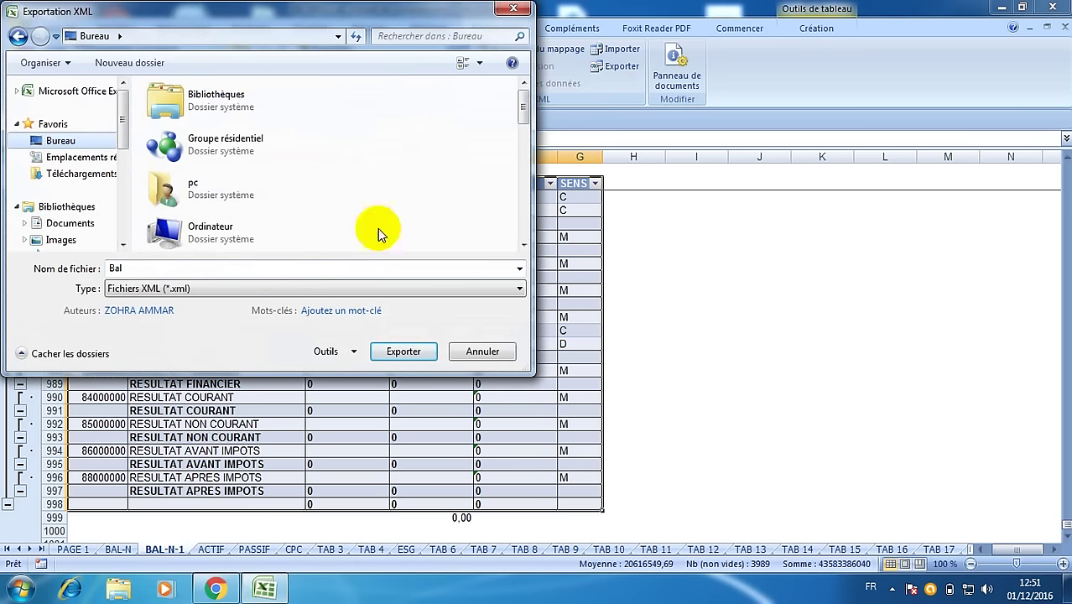
pyautogui.click(411, 353)
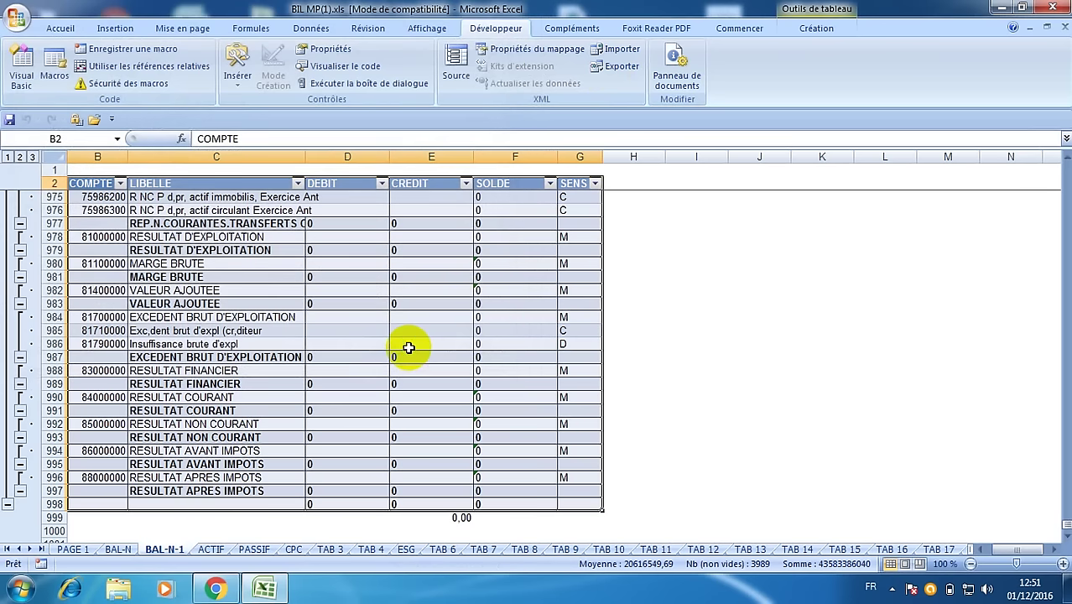
# - Quit Excel without saving the workbook, then open the desktop file Bal.xml in Bloc-notes
pyautogui.click(1053, 8)
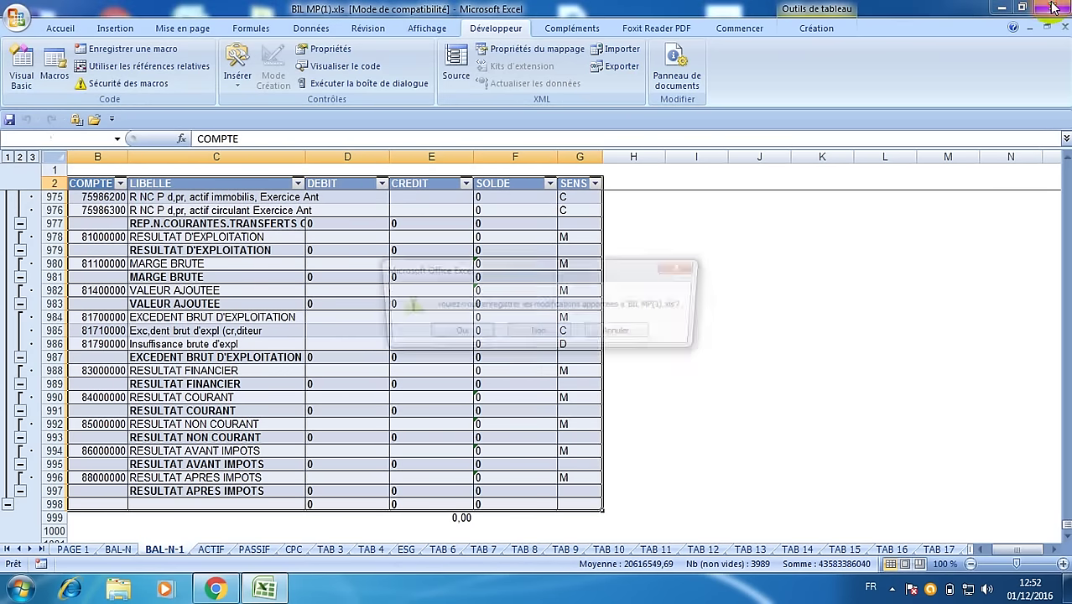
pyautogui.click(544, 334)
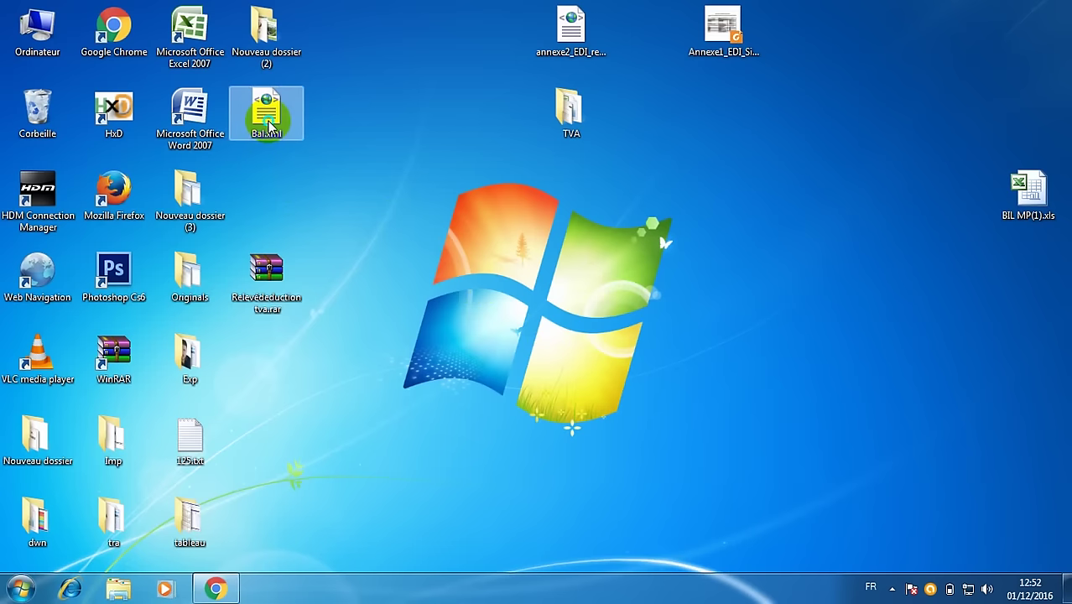
pyautogui.rightClick(268, 124)
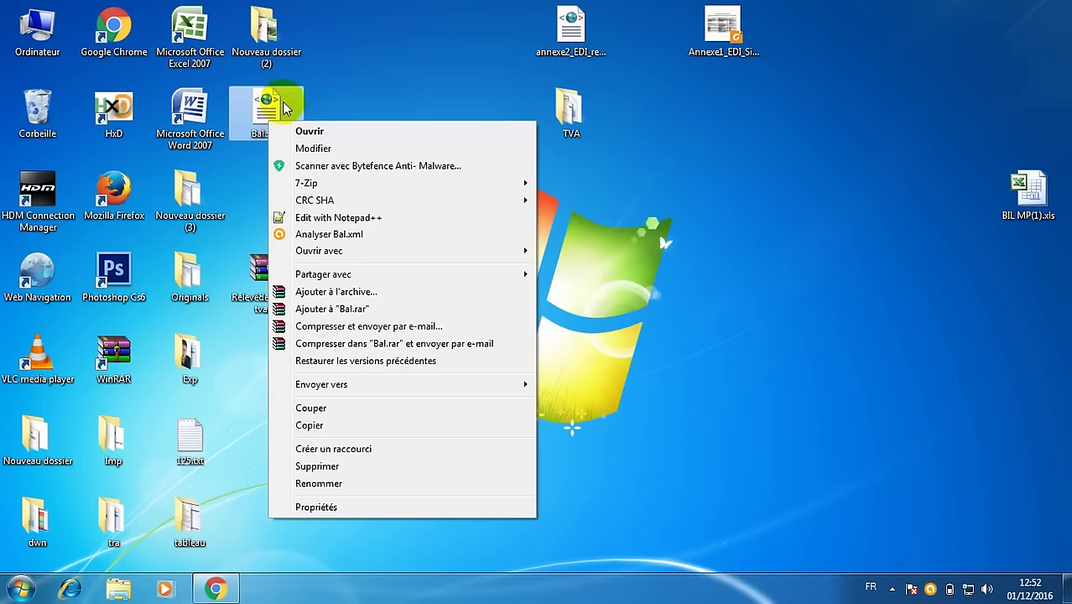
pyautogui.moveTo(306, 182)
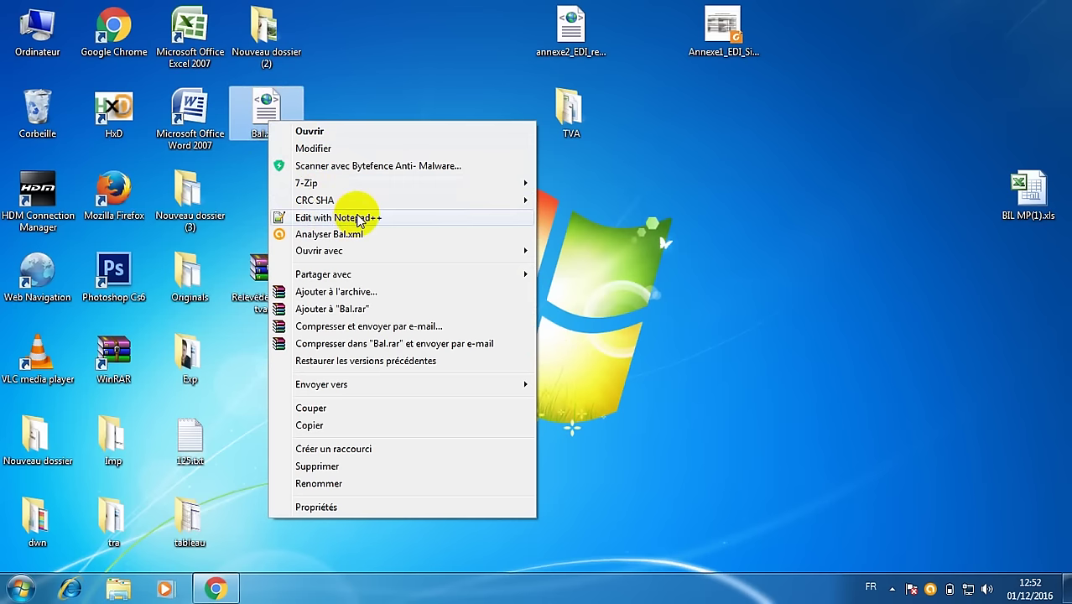
pyautogui.moveTo(369, 252)
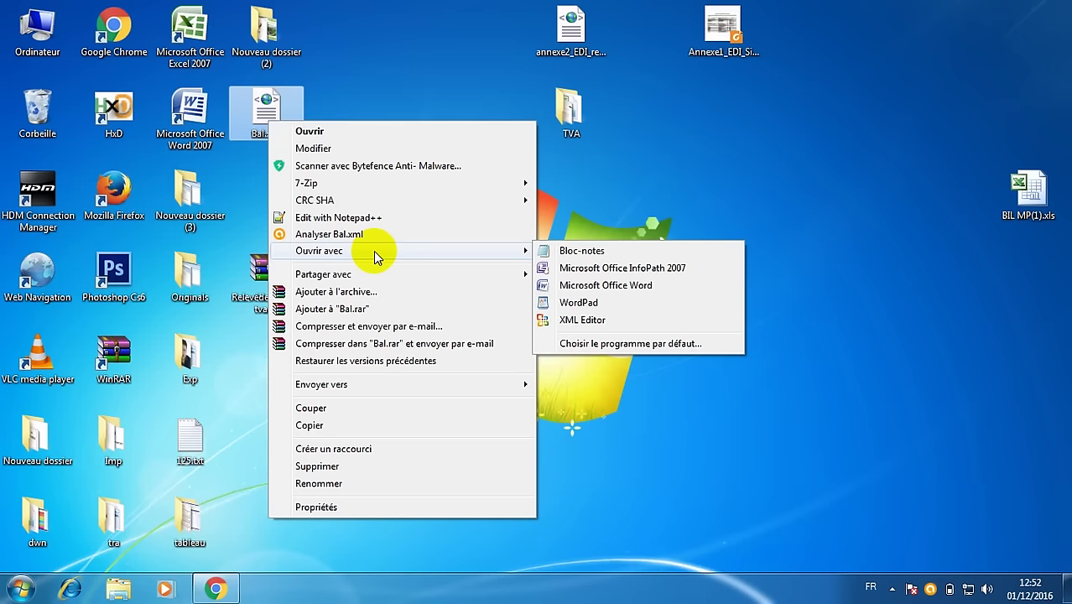
pyautogui.click(594, 253)
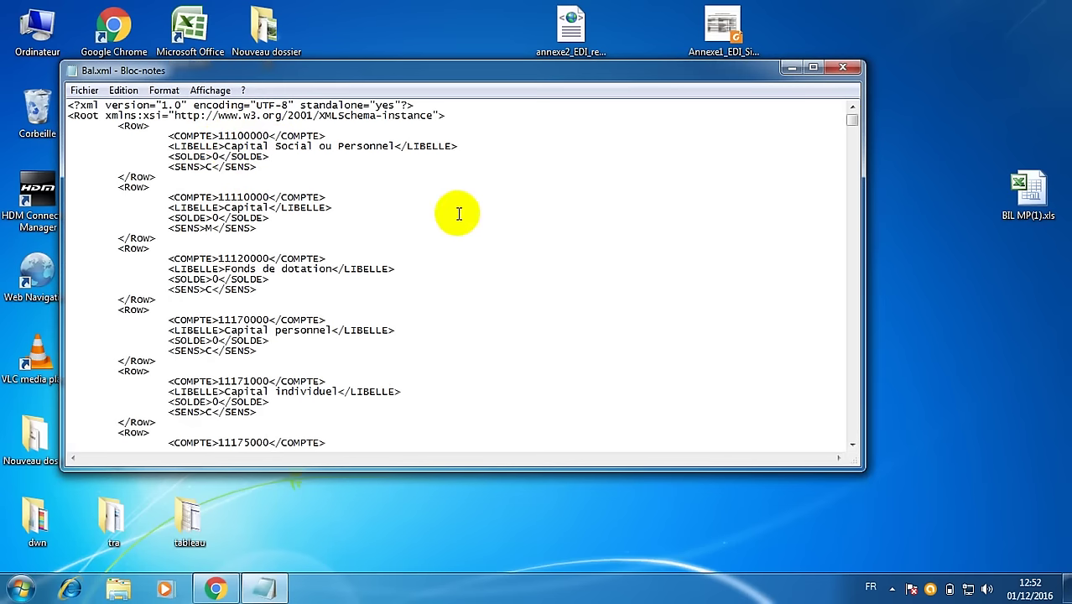
pyautogui.moveTo(852, 124); pyautogui.dragTo(851, 299)
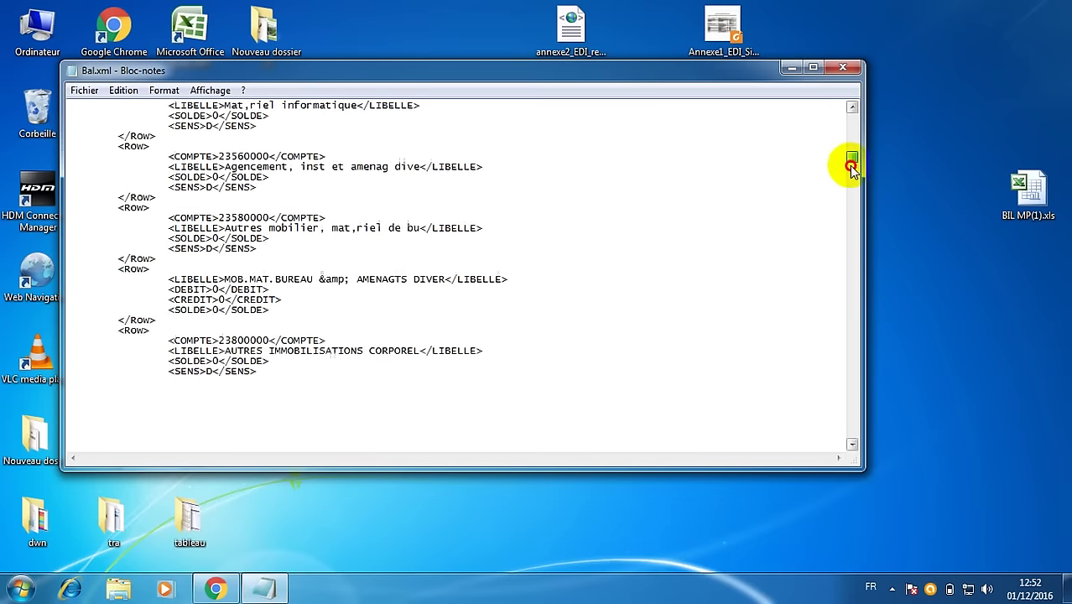